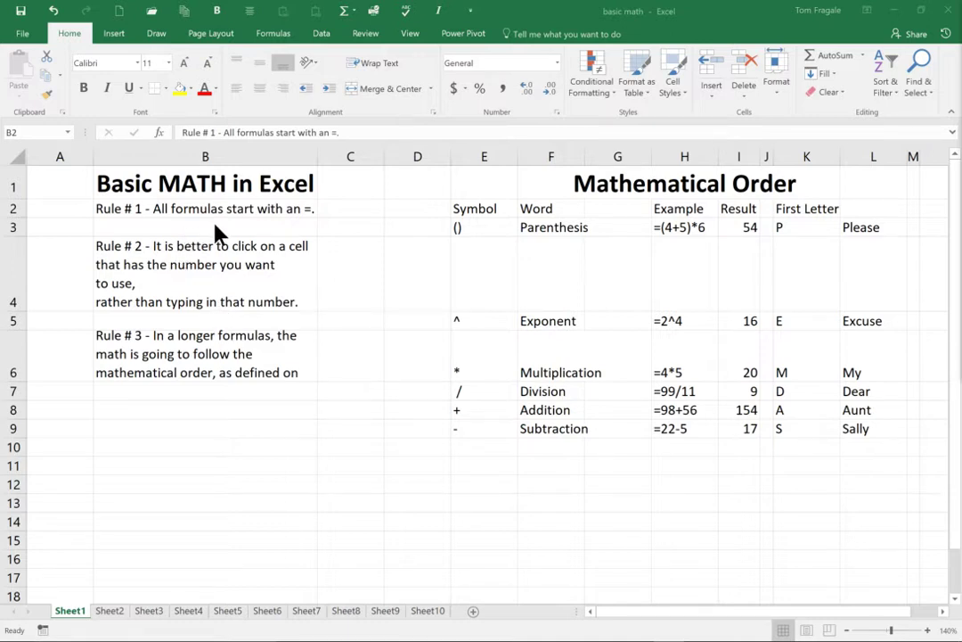
Enter the formula =34+54 in cell C8 so it displays 88
left_click(340, 411)
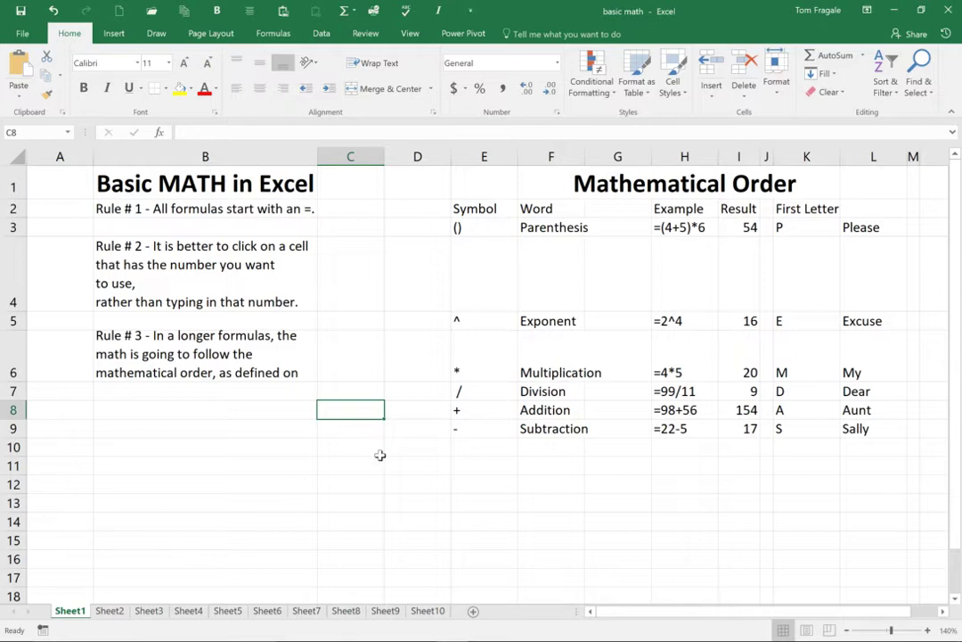
type("=")
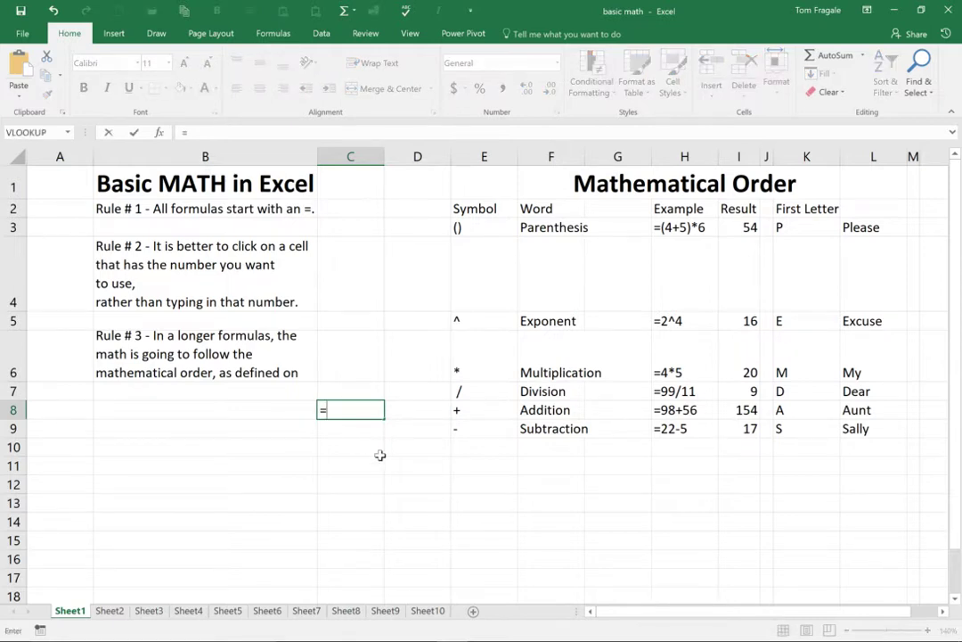
type("34+54")
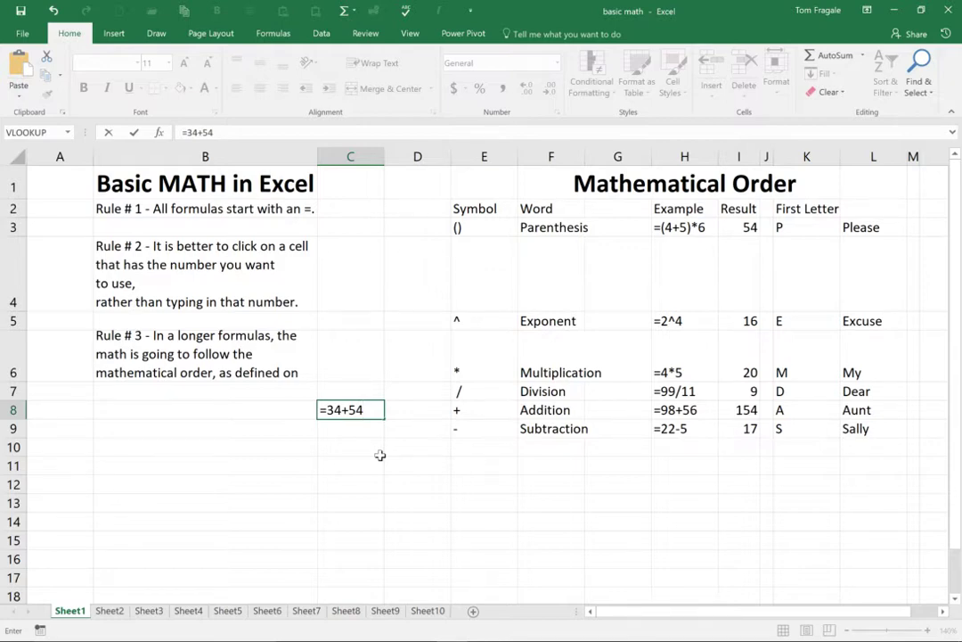
key("Return")
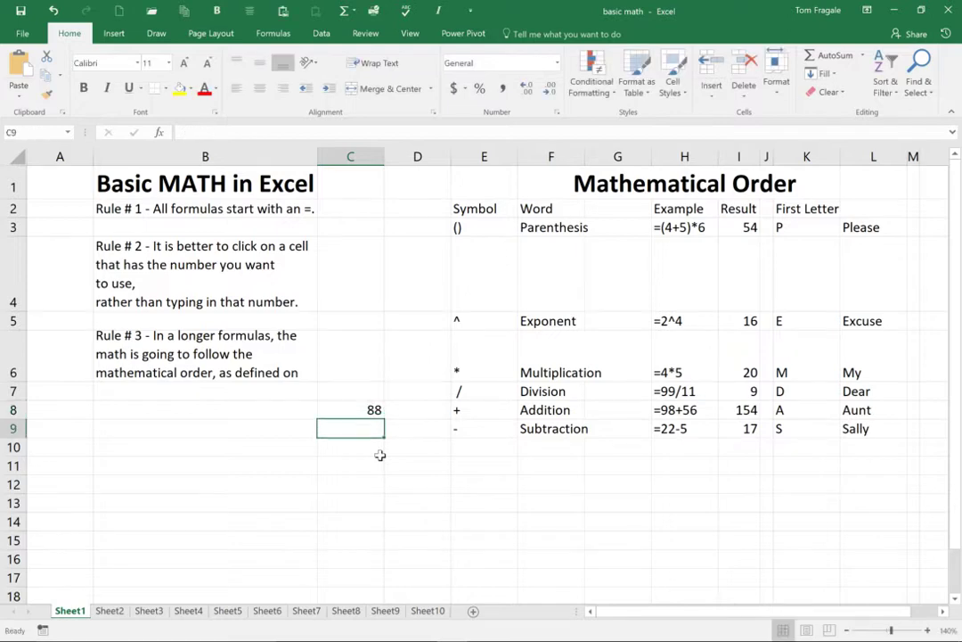
Check C8's formula, then enter =98-87 in C9 so it shows 11
left_click(345, 409)
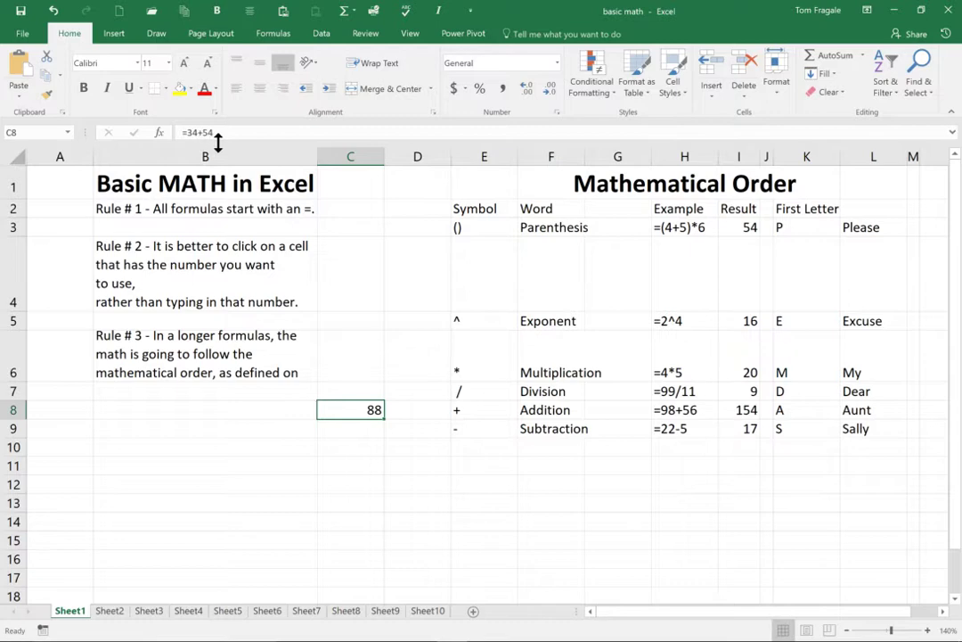
left_click(347, 430)
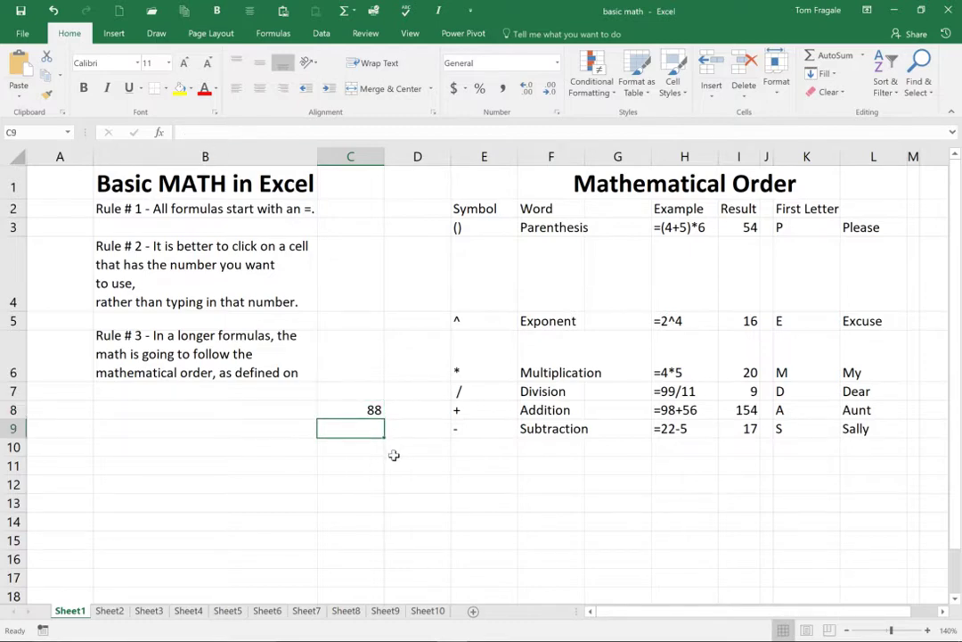
type("=98")
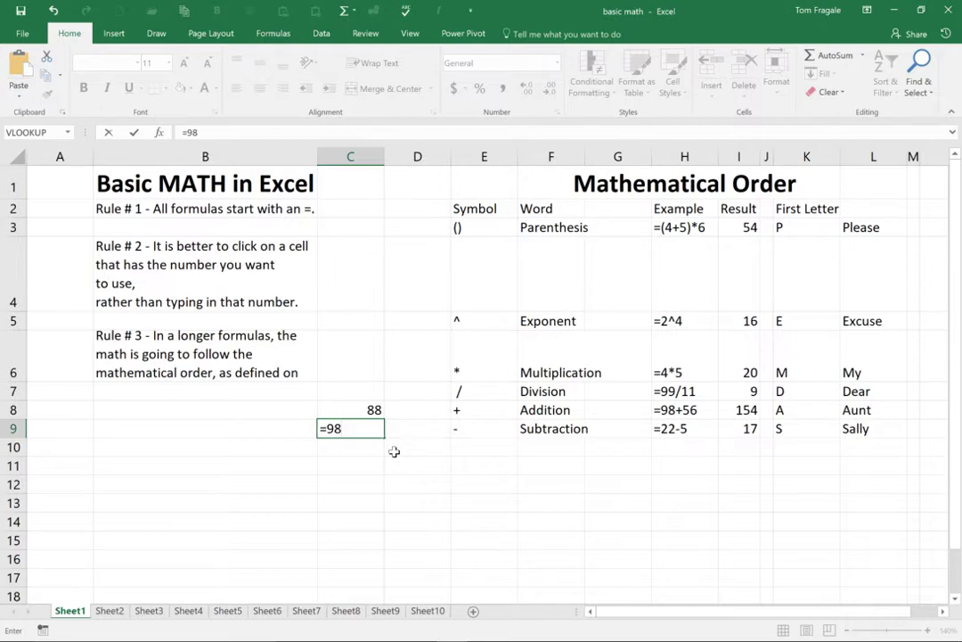
type("-87")
key("Return")
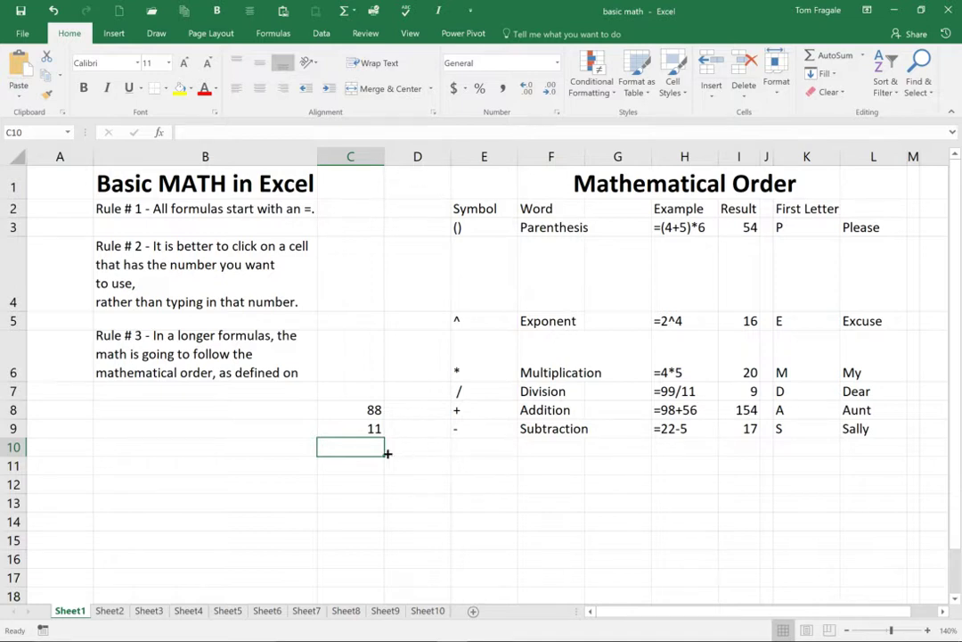
left_click(351, 428)
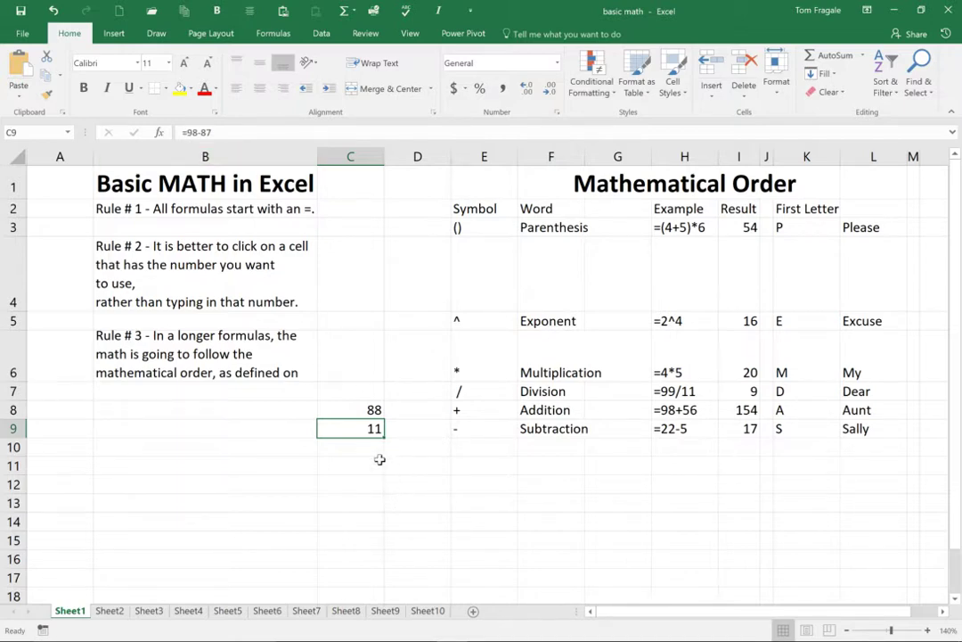
Type the typed-number formula =88+11 into C11, giving 99
left_click(350, 464)
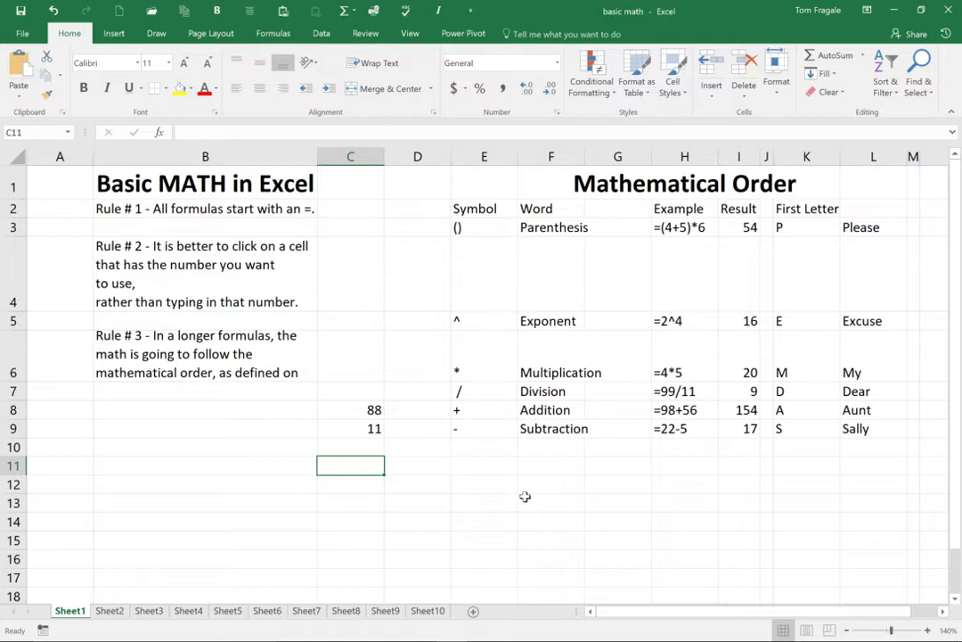
type("=88")
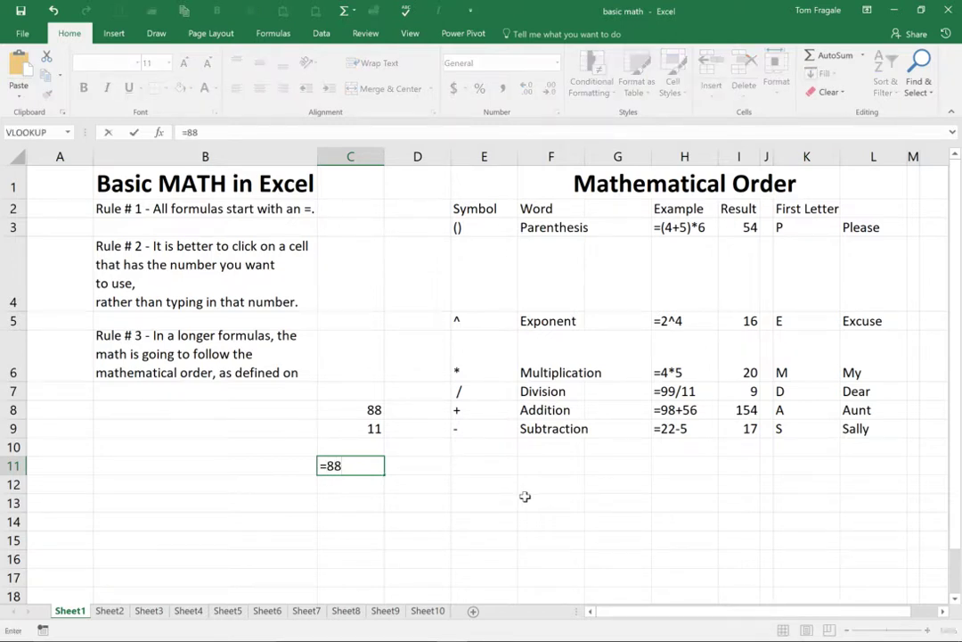
type("+11")
key("Return")
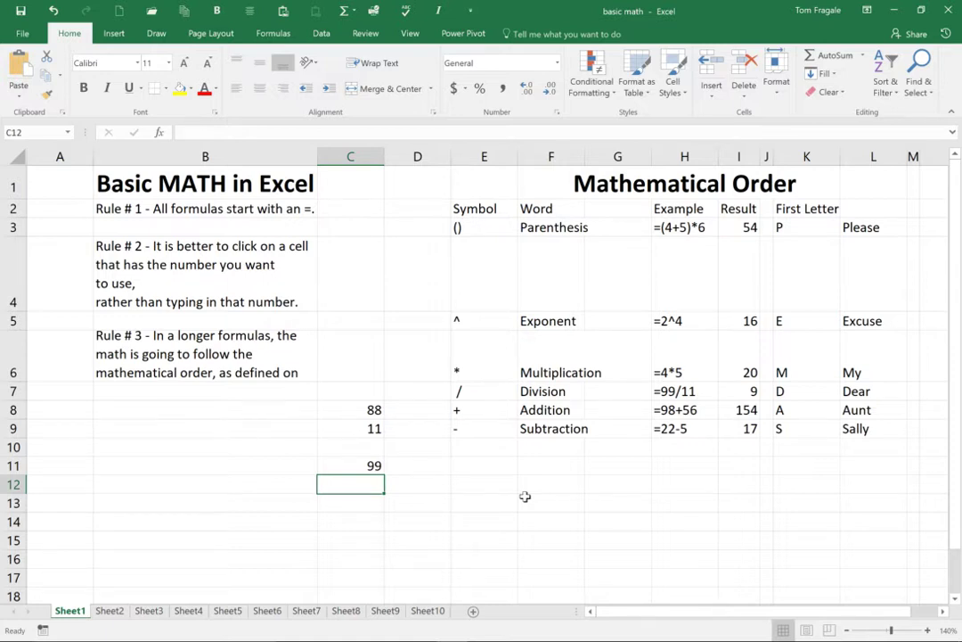
Build =C8+C9 in C12 by clicking the referenced cells, giving 99
type("=")
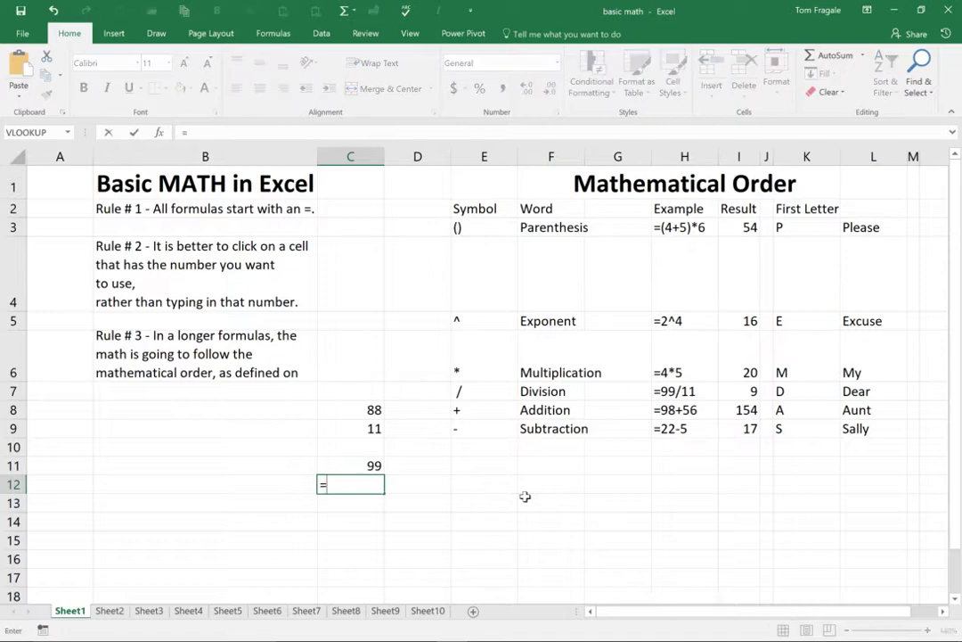
left_click(354, 410)
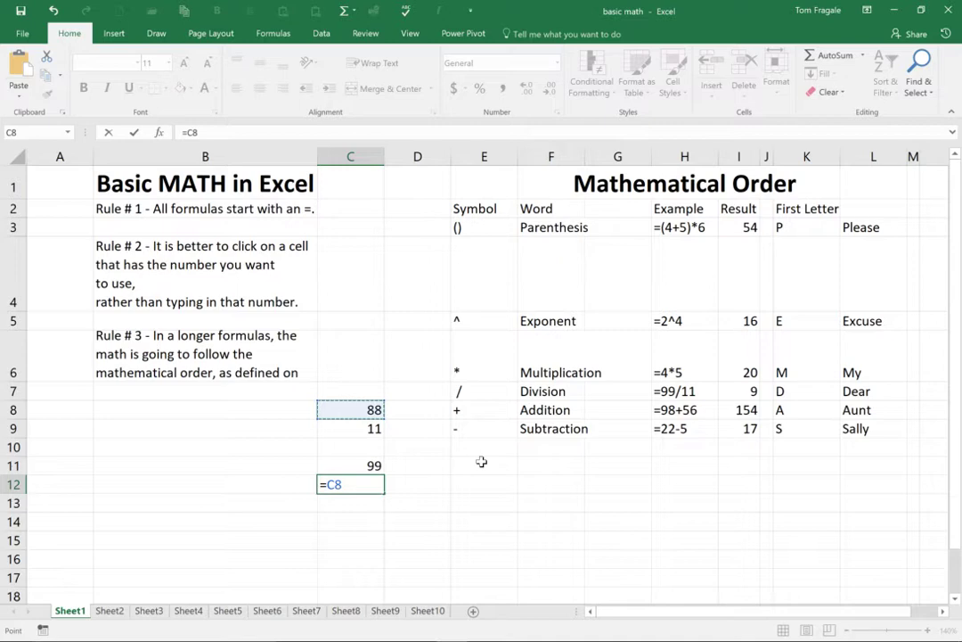
type("+")
left_click(367, 433)
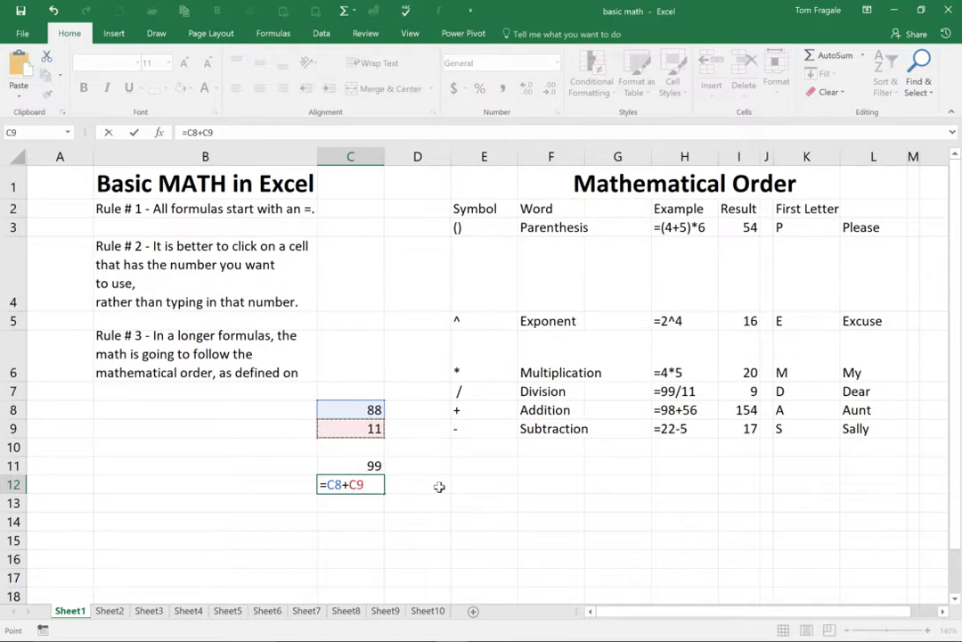
key("Return")
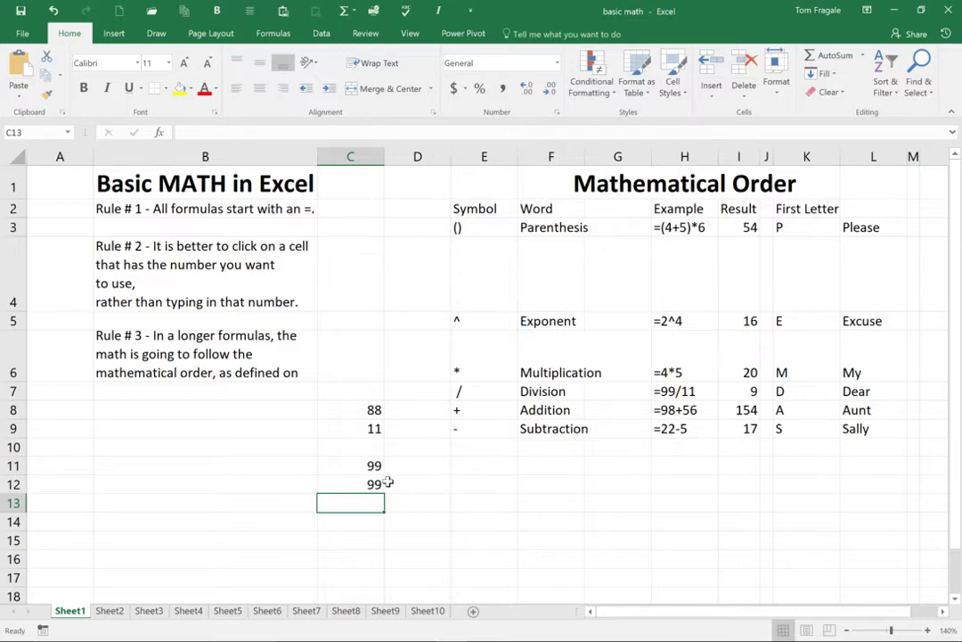
Change C8 to 76 and compare C12's updated 87 with C11's unchanged 99
left_click(335, 409)
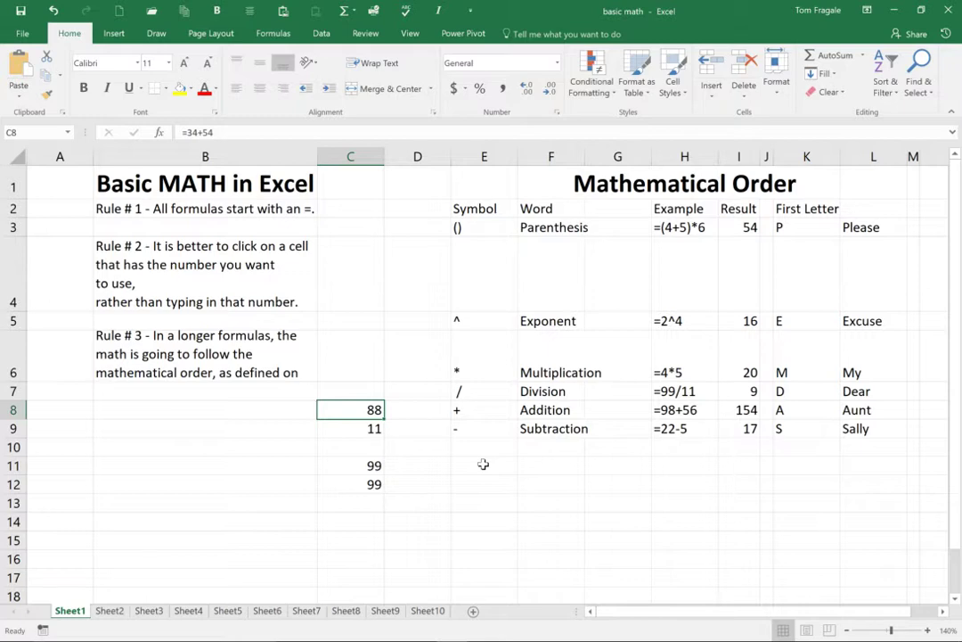
type("76")
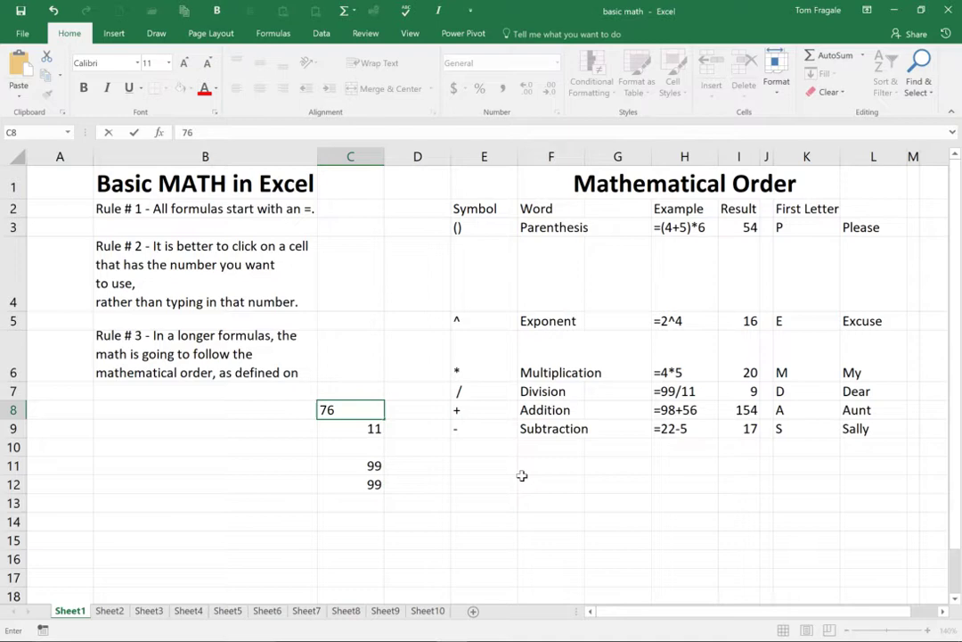
key("Return")
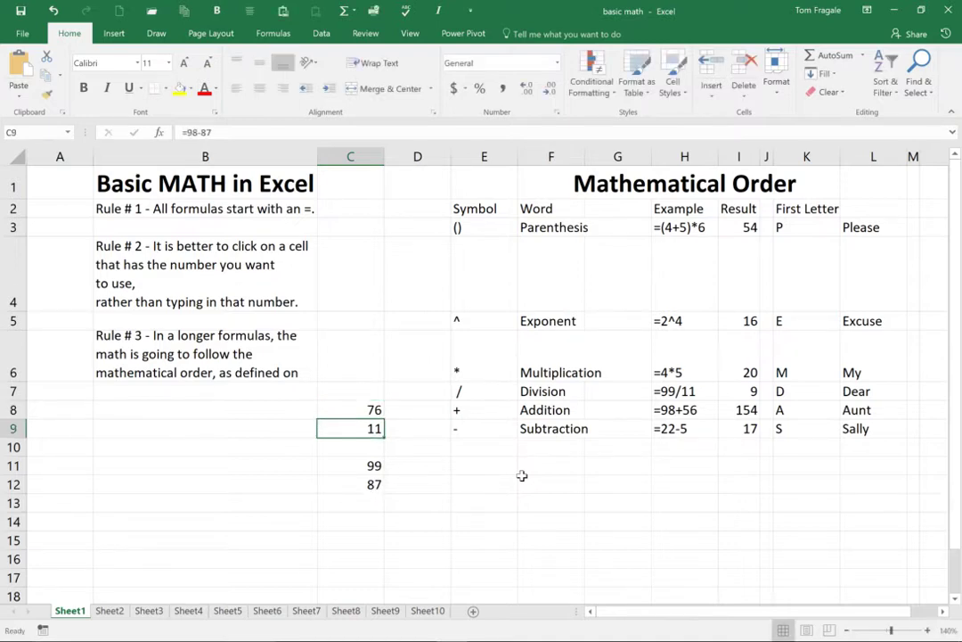
left_click(347, 479)
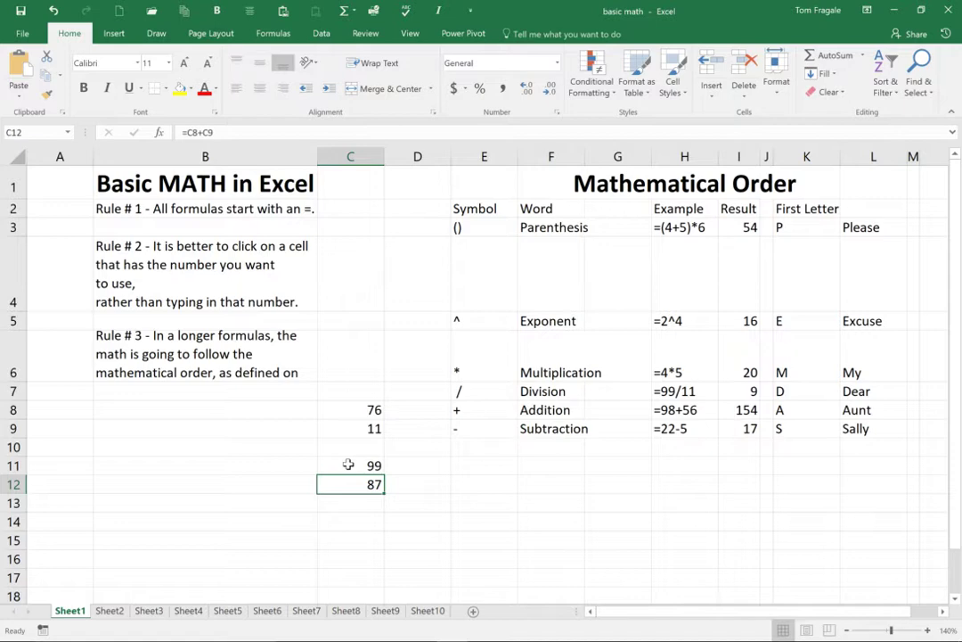
left_click(348, 465)
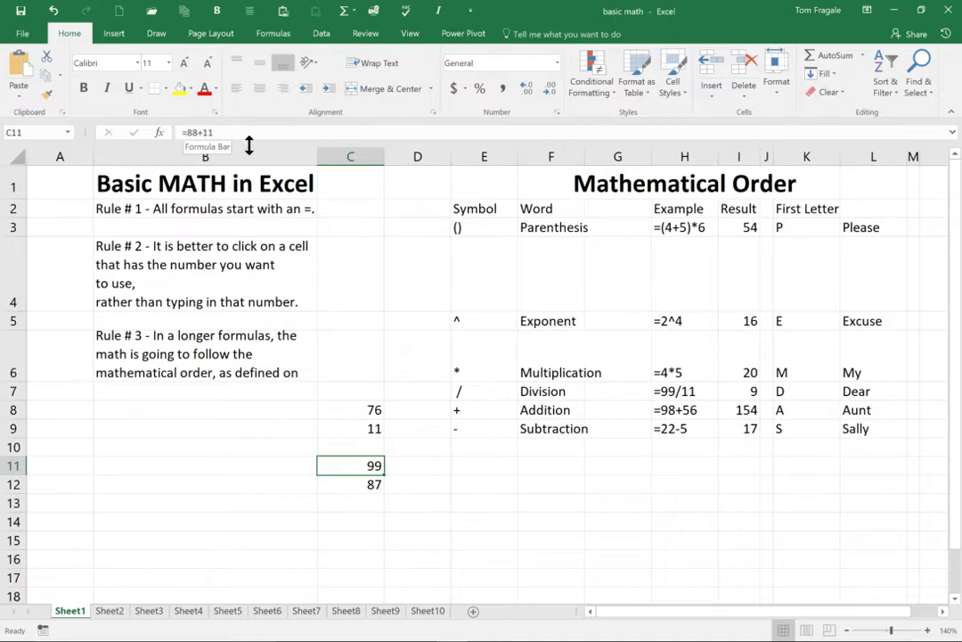
left_click(358, 483)
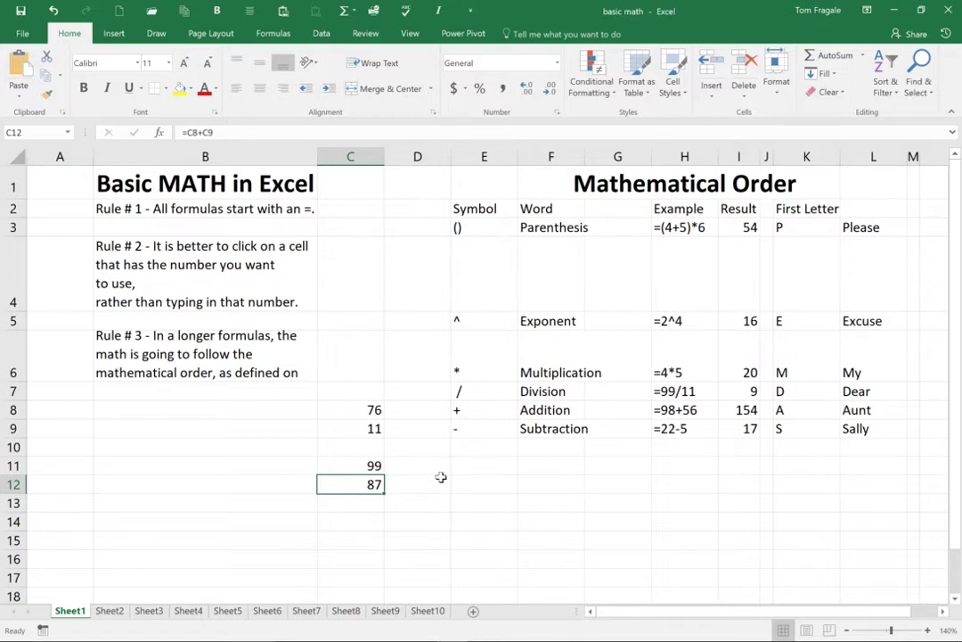
Total the column in C14 with =C8+C9+C11+C12, giving 273
left_click(357, 521)
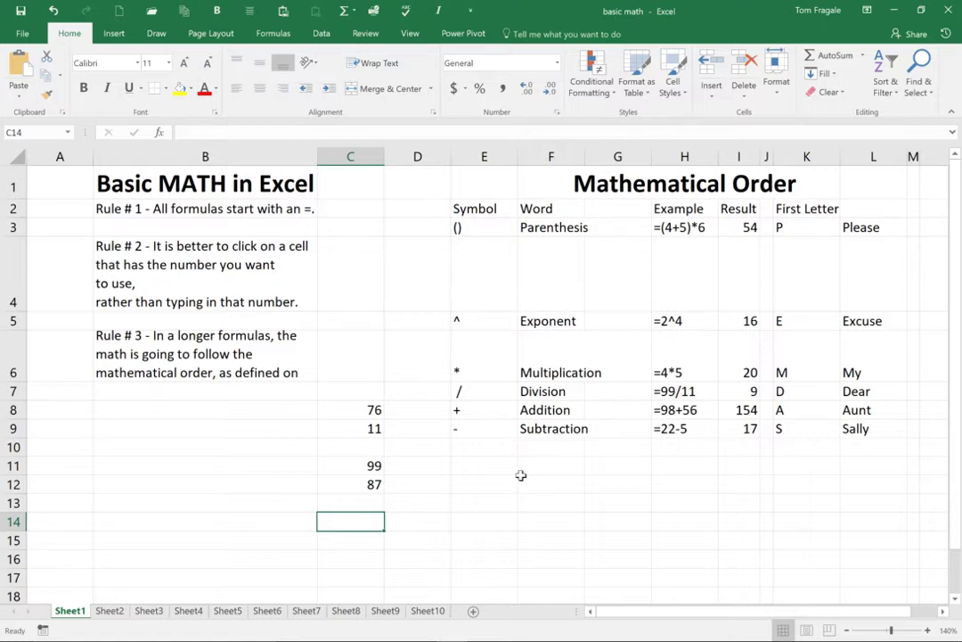
type("=")
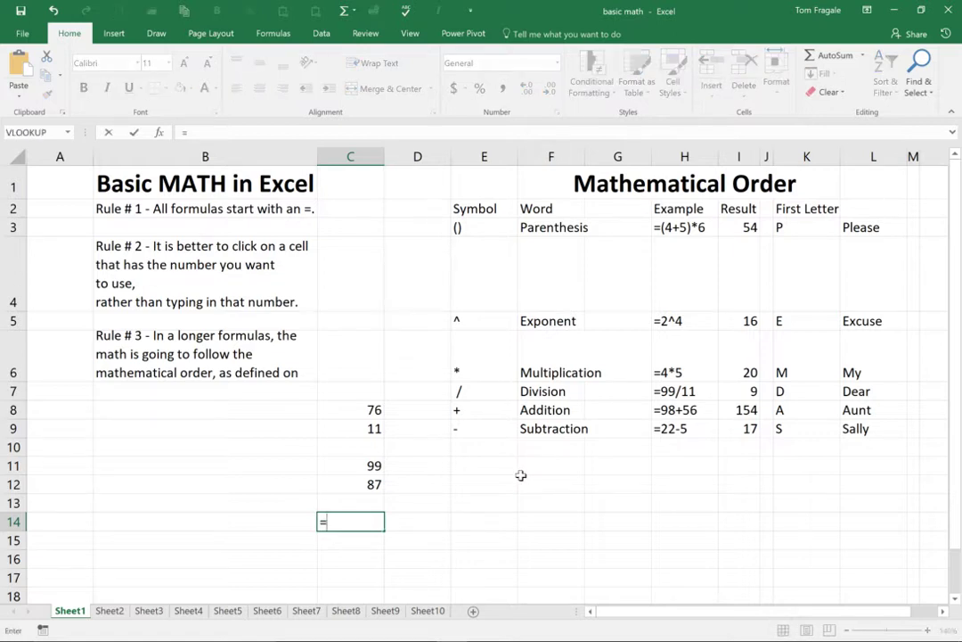
left_click(361, 410)
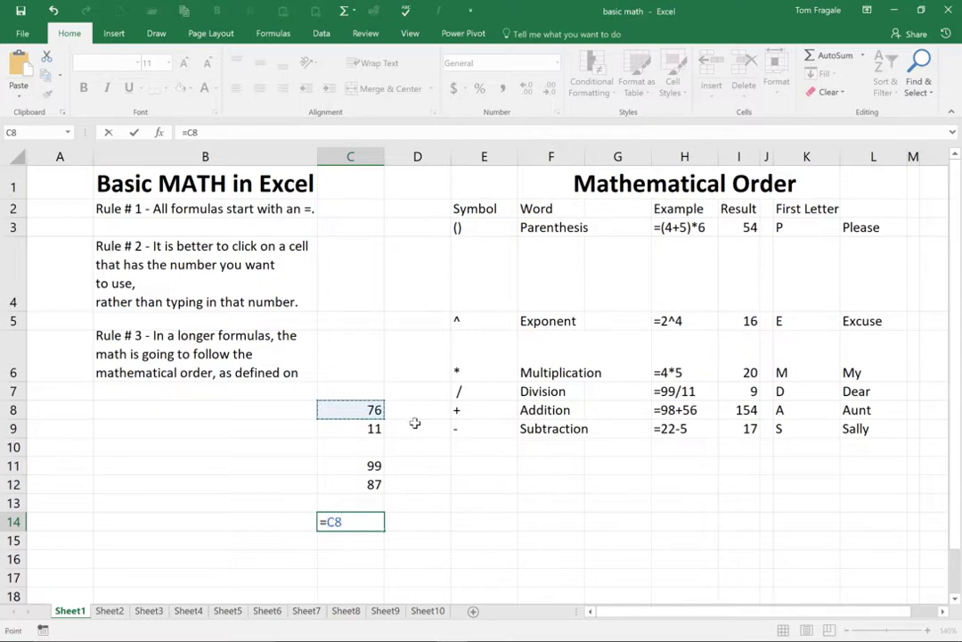
type("+")
left_click(370, 428)
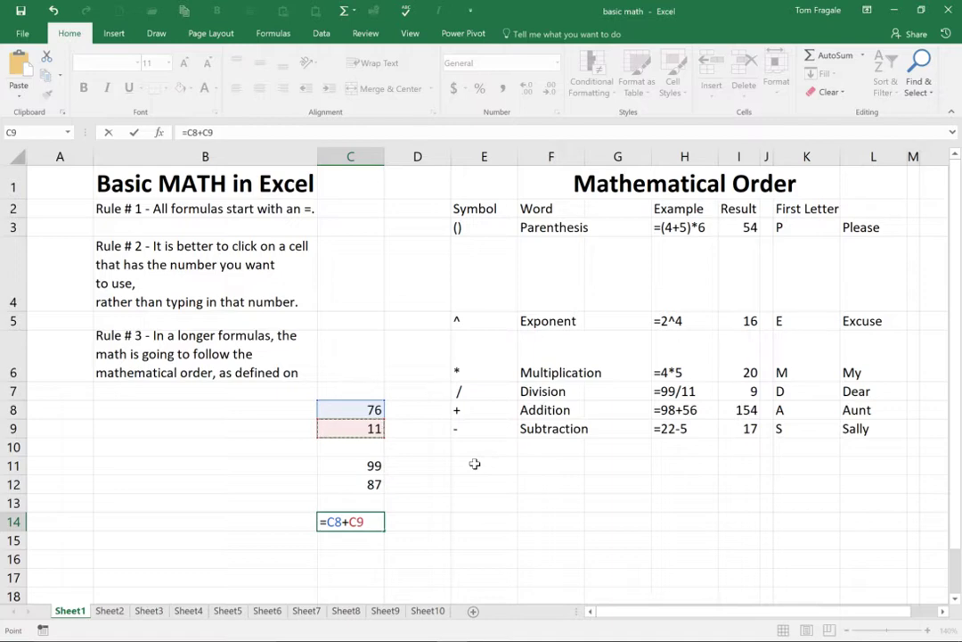
type("+")
left_click(365, 466)
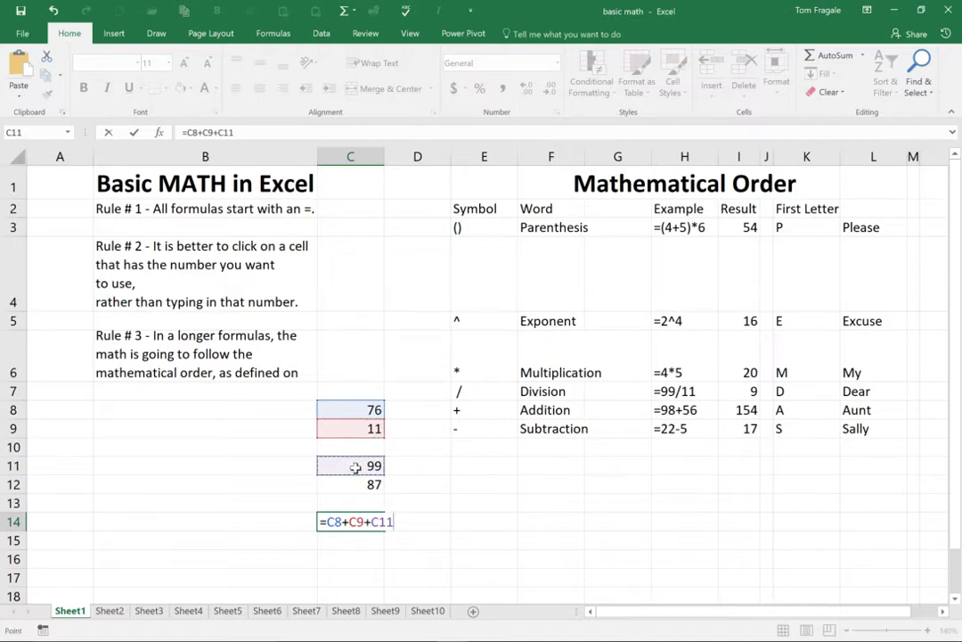
type("+")
left_click(347, 489)
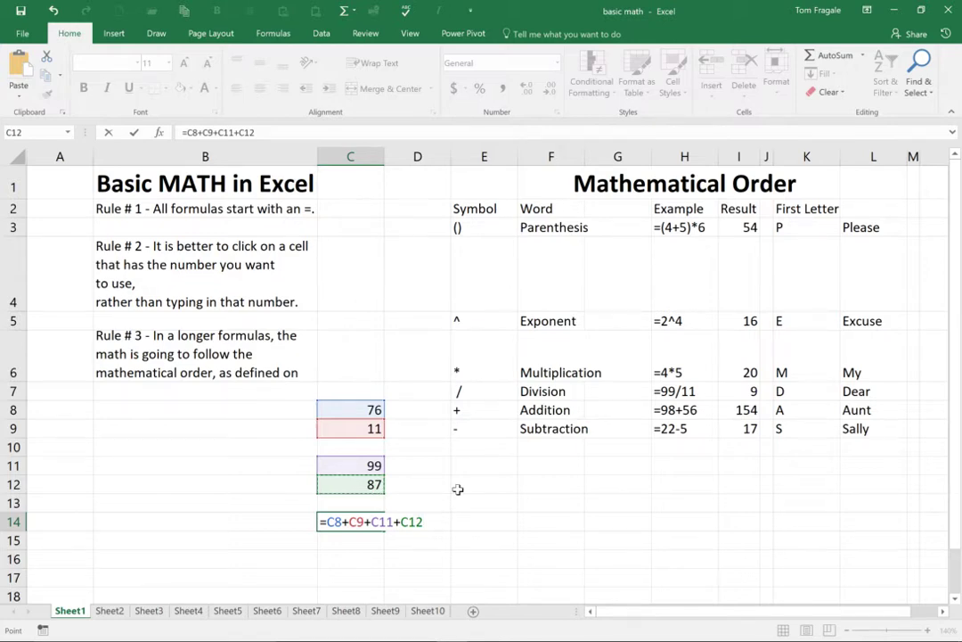
key("Return")
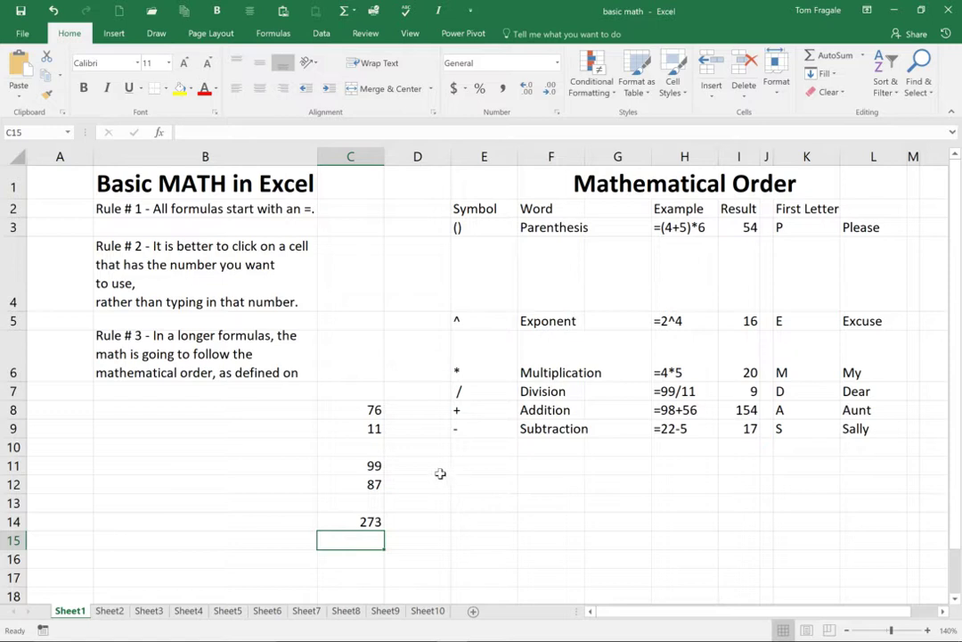
Replace C11's value with 65 so the C14 total recalculates to 239
left_click(345, 410)
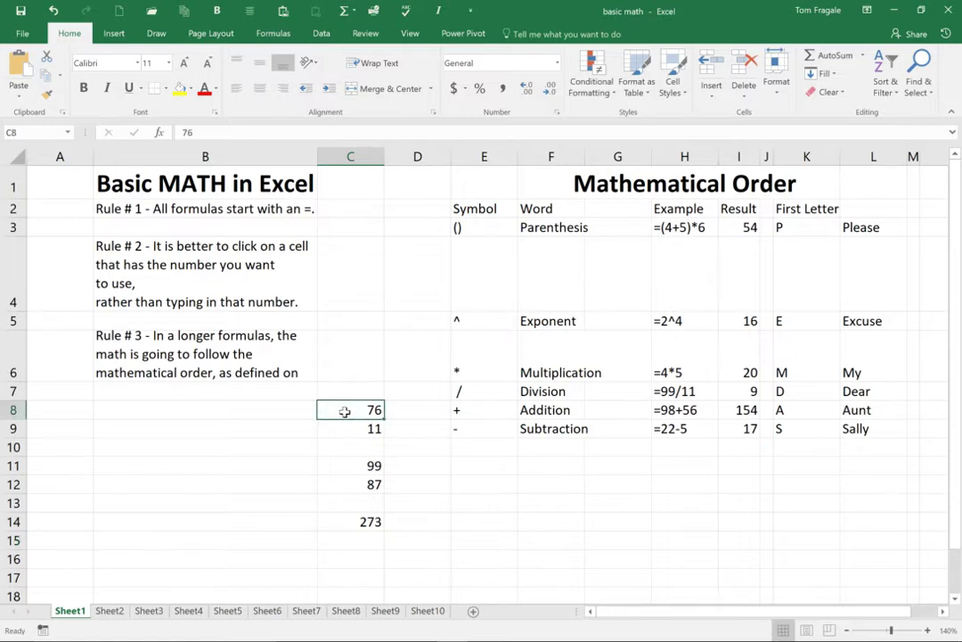
left_click(361, 465)
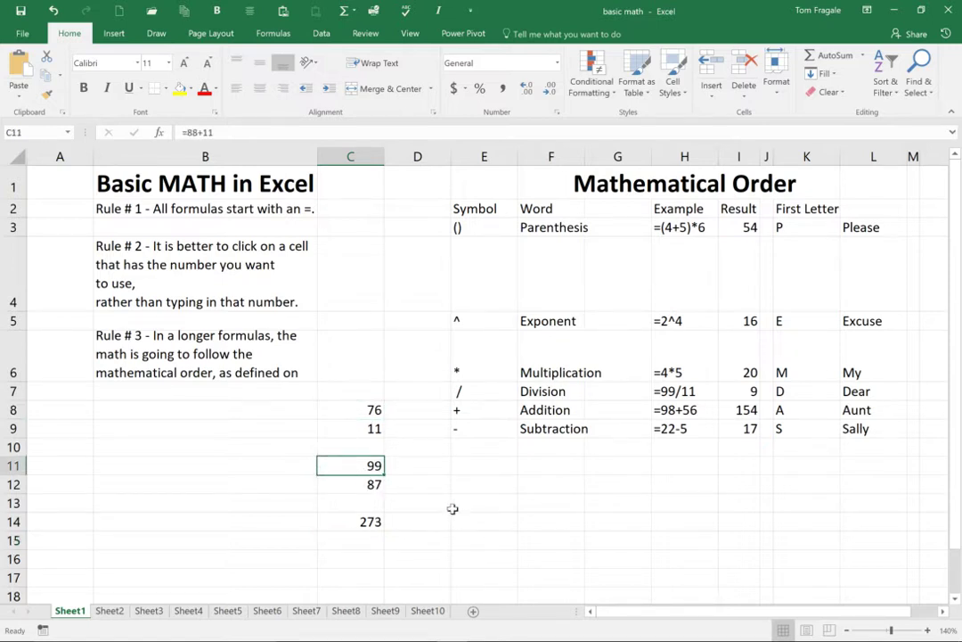
type("65")
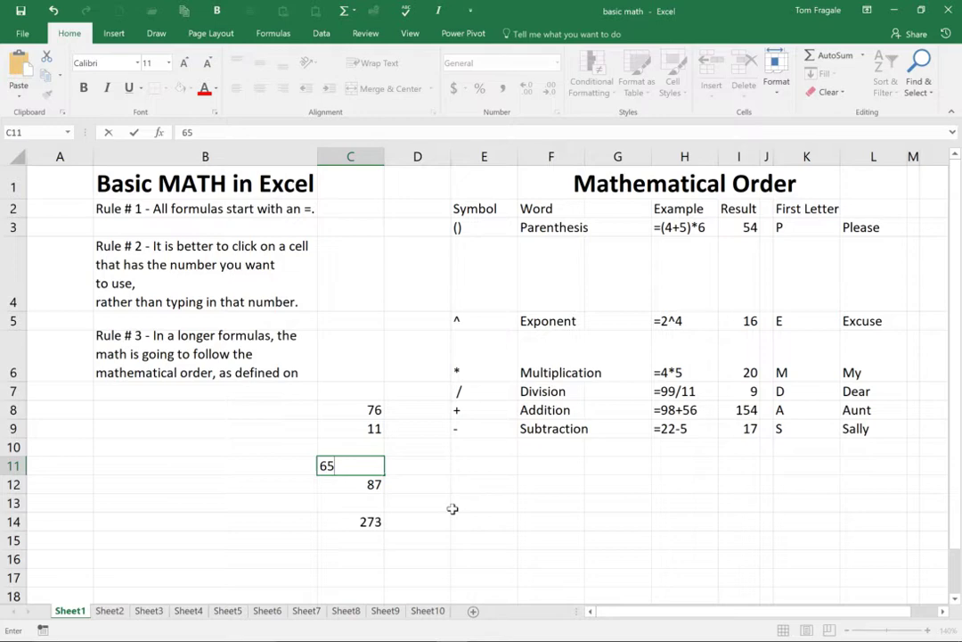
key("Return")
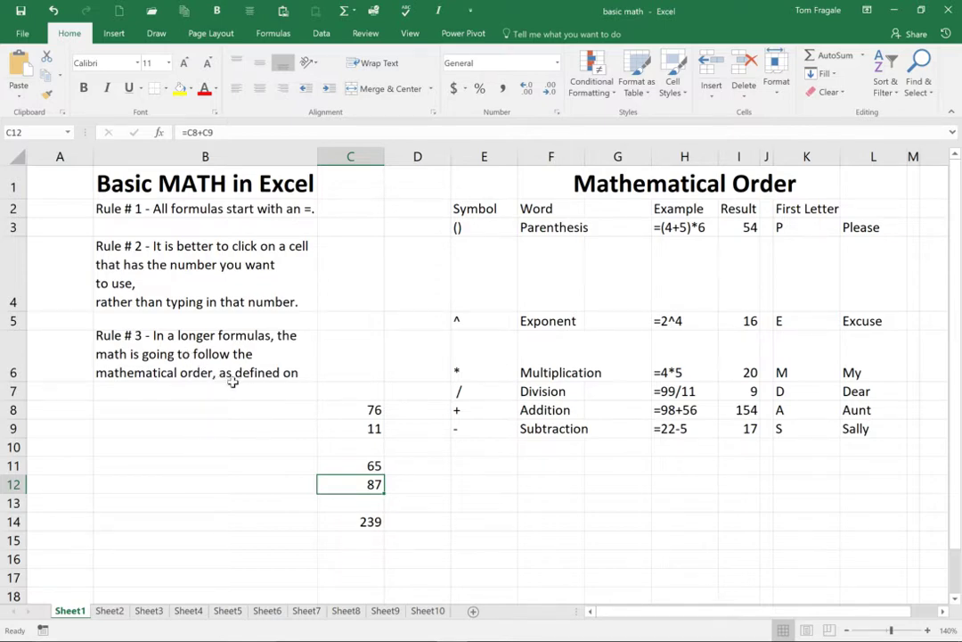
Enter =4+5*6 in E11 to illustrate Rule # 3, returning 34
left_click(250, 355)
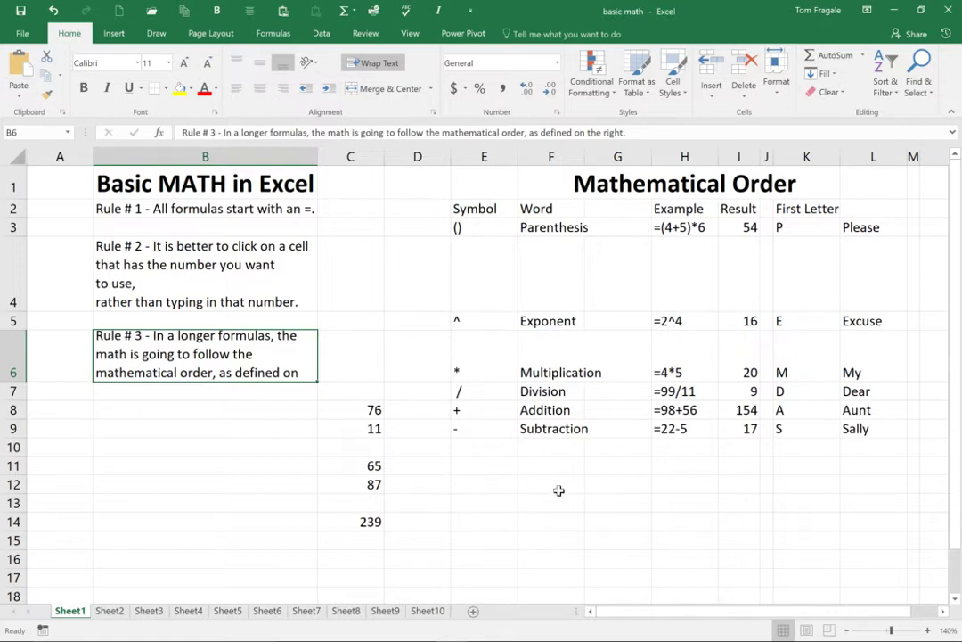
left_click(468, 465)
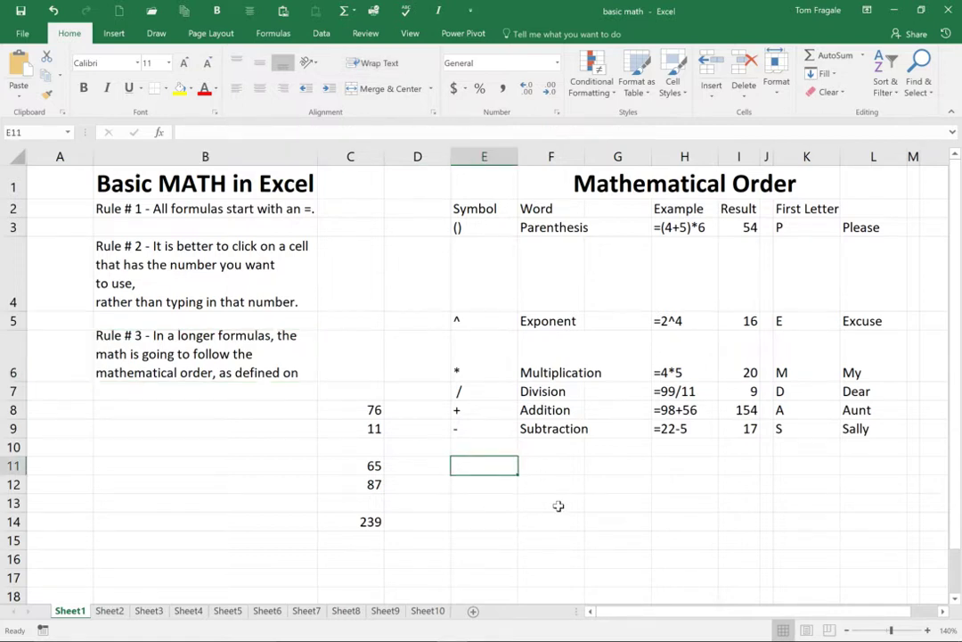
type("=4")
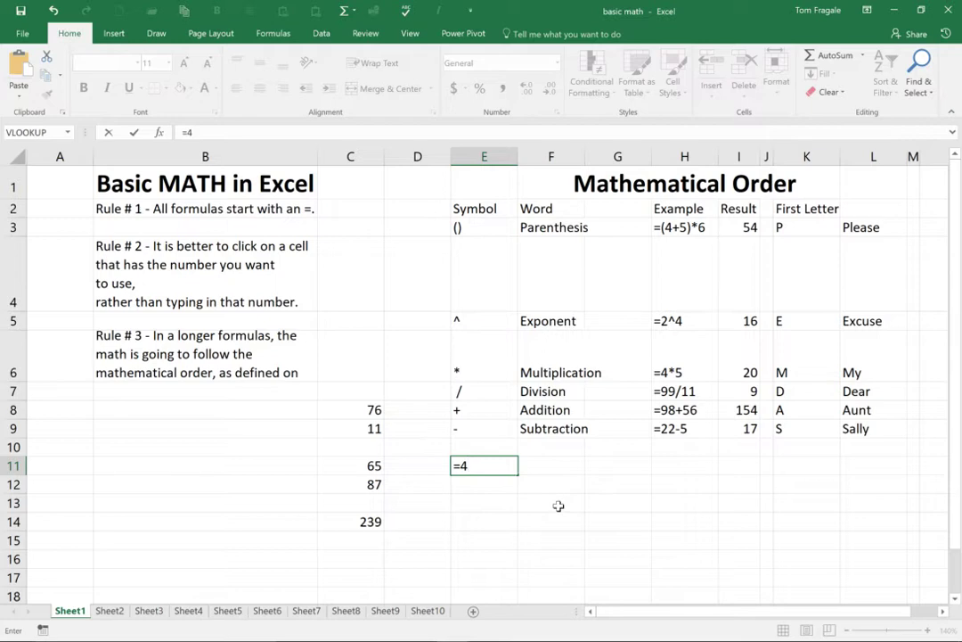
type("+5*6")
key("Return")
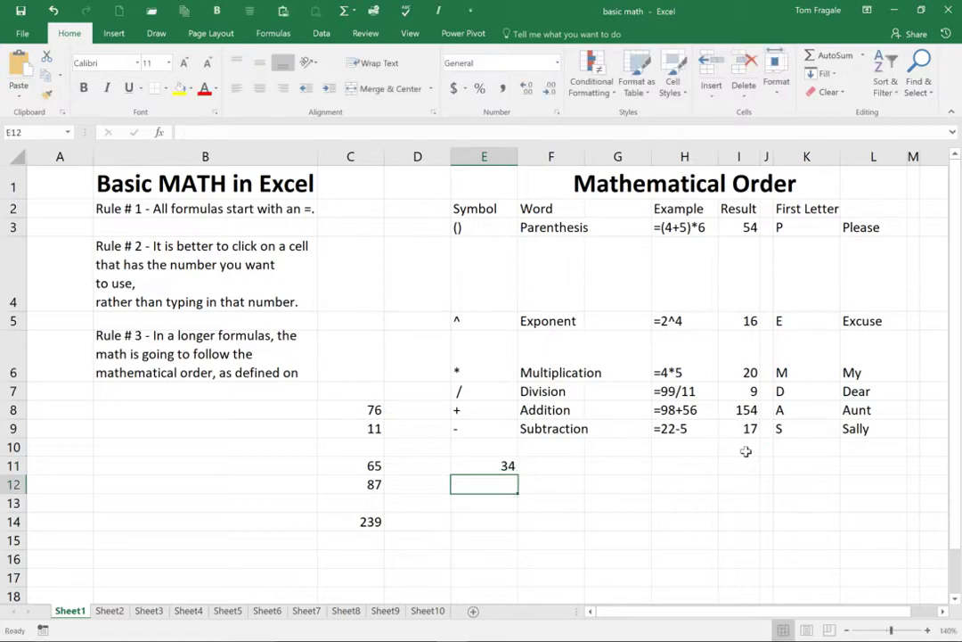
left_click(478, 466)
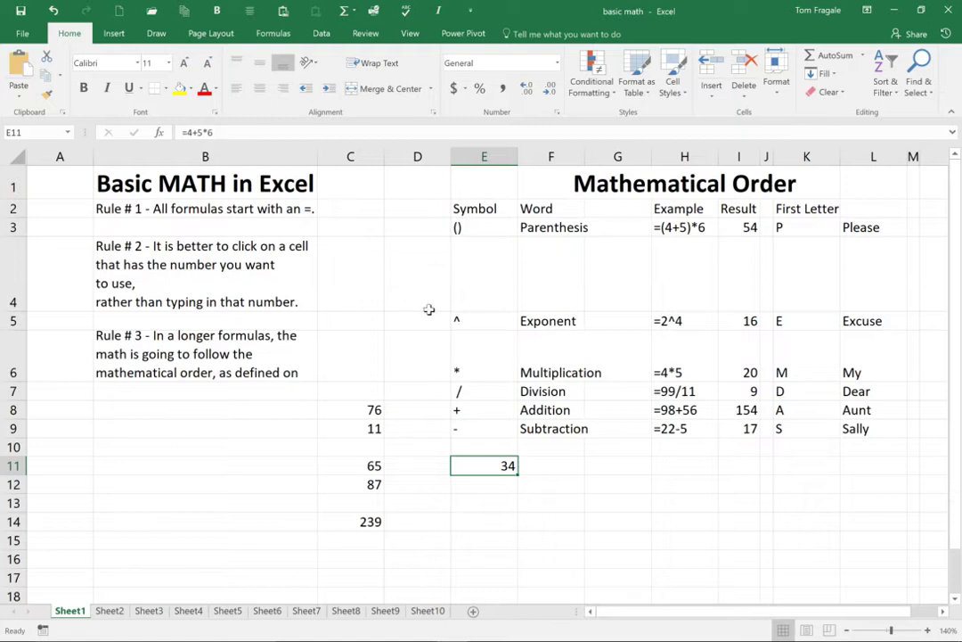
Wrap 4+5 in parentheses in E11's formula, making =(4+5)*6 return 54
left_click(616, 468)
left_click(479, 465)
left_click(189, 132)
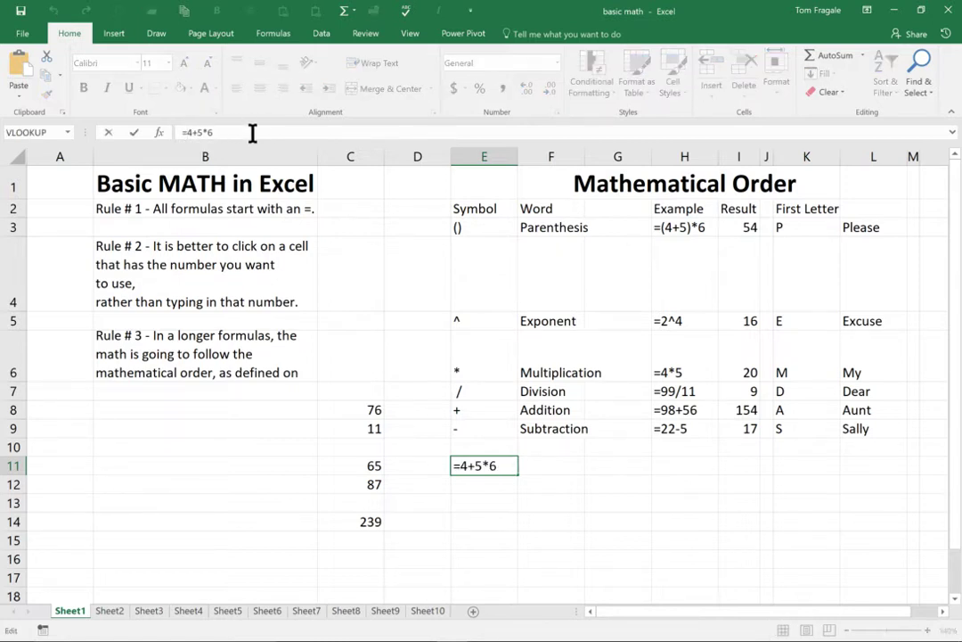
type("(4+5")
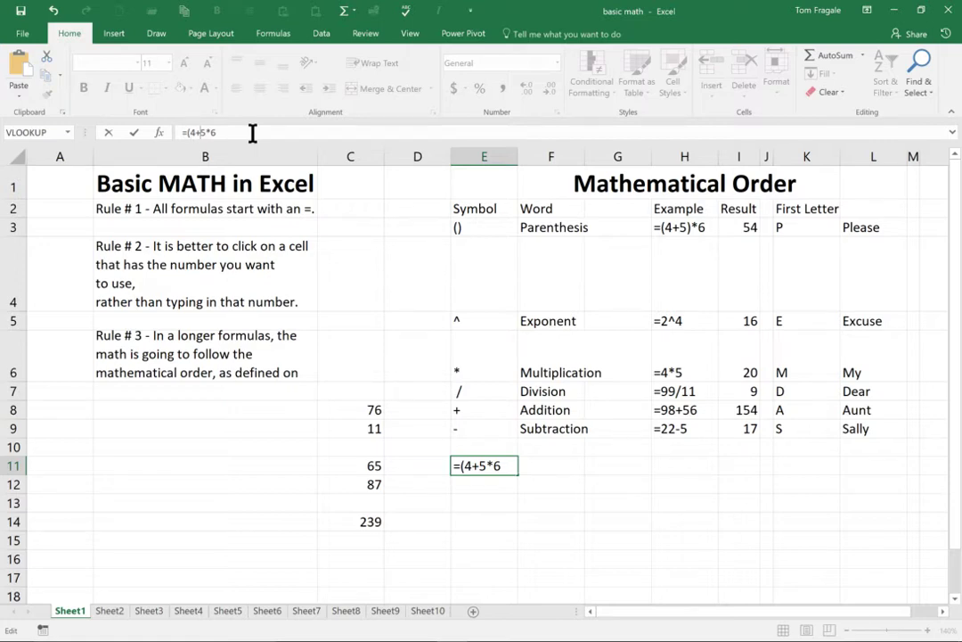
type(")")
key("Return")
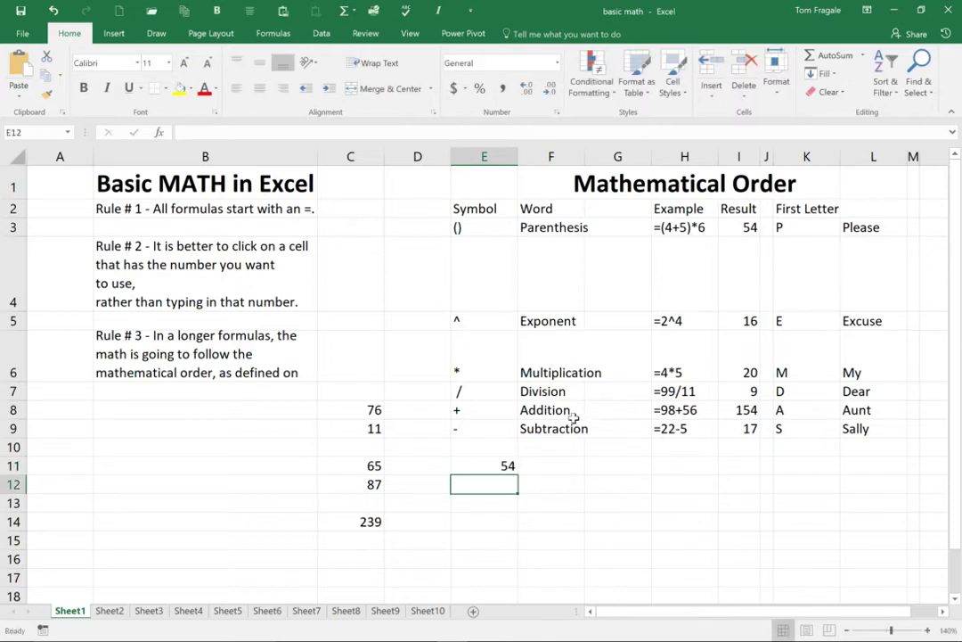
left_click(497, 468)
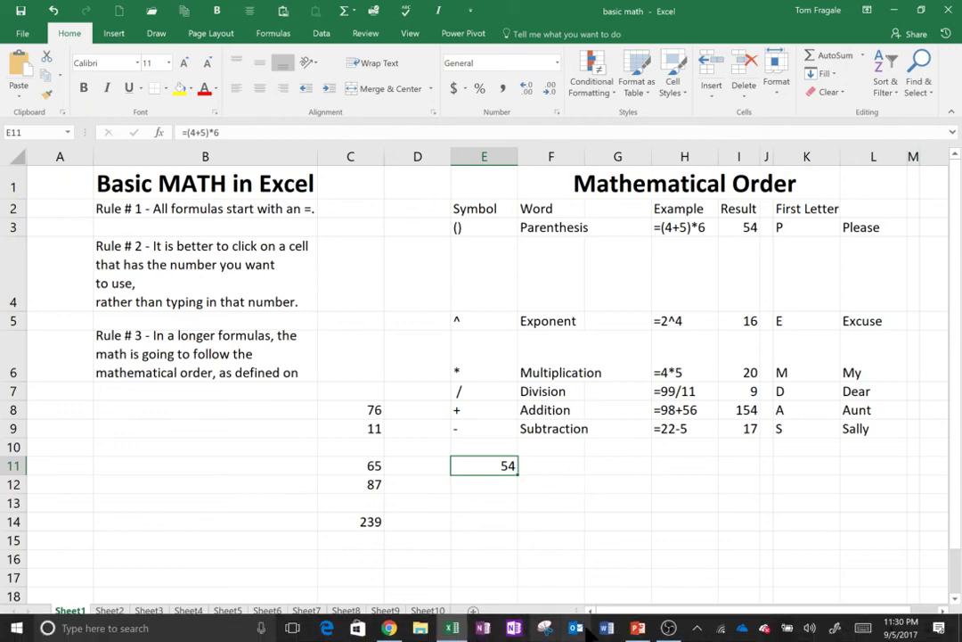
Switch from Excel to the PowerPoint closing slide titled PC Training & Consulting
left_click(637, 628)
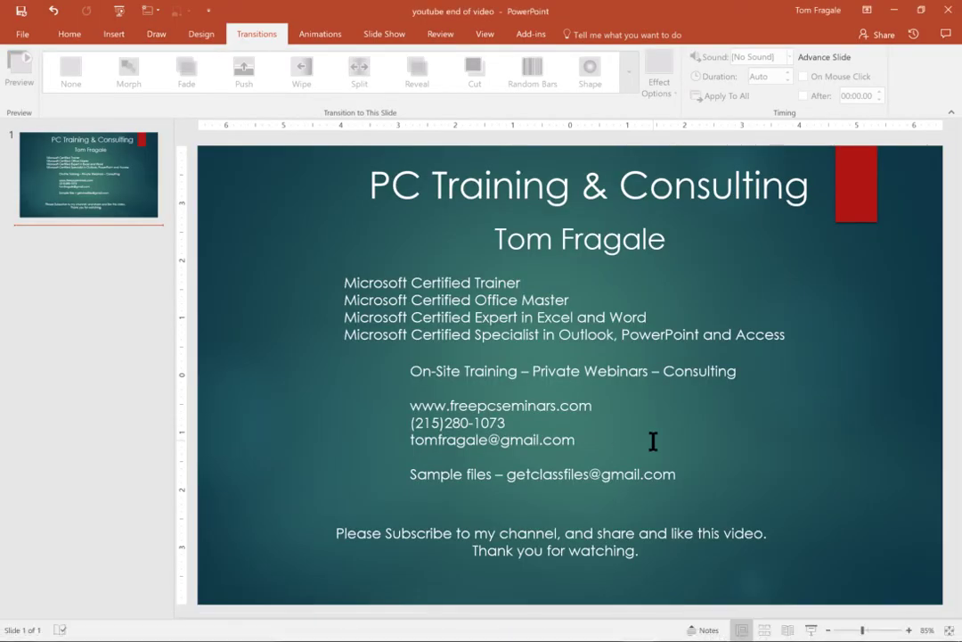